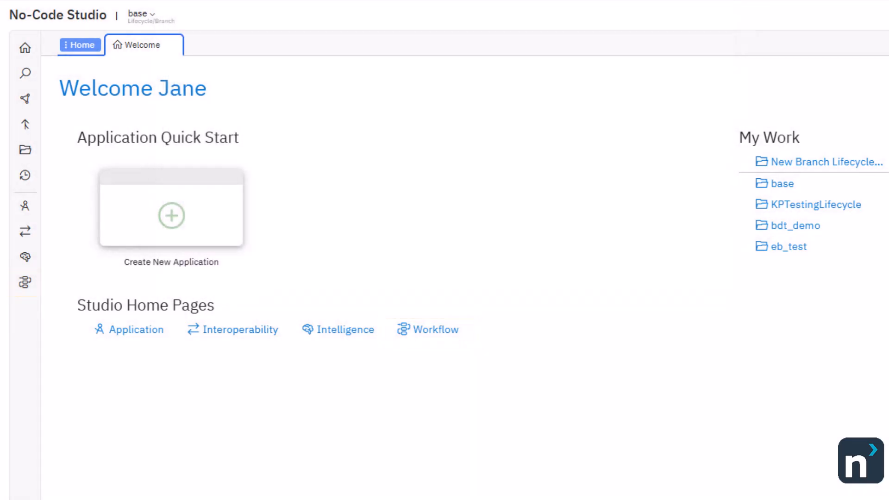
# Filter the Explorer's objects by the name "payables".
pyautogui.click(134, 330)
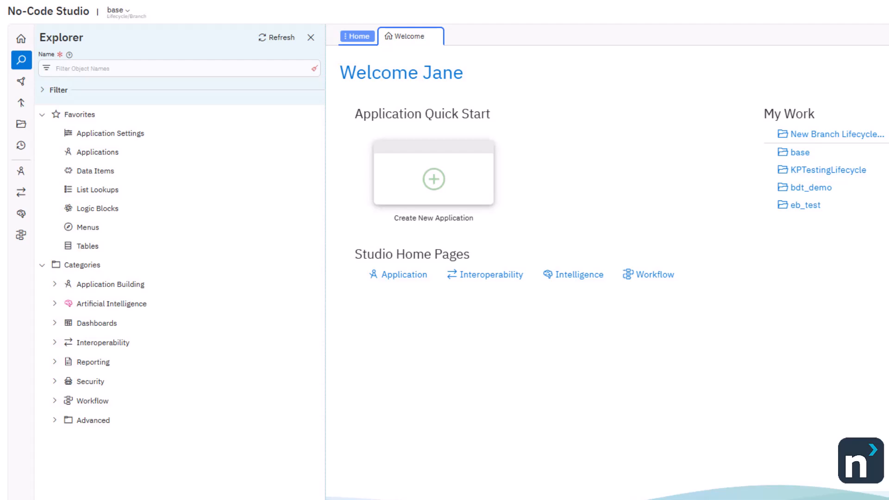
pyautogui.click(106, 69)
pyautogui.write('payables')
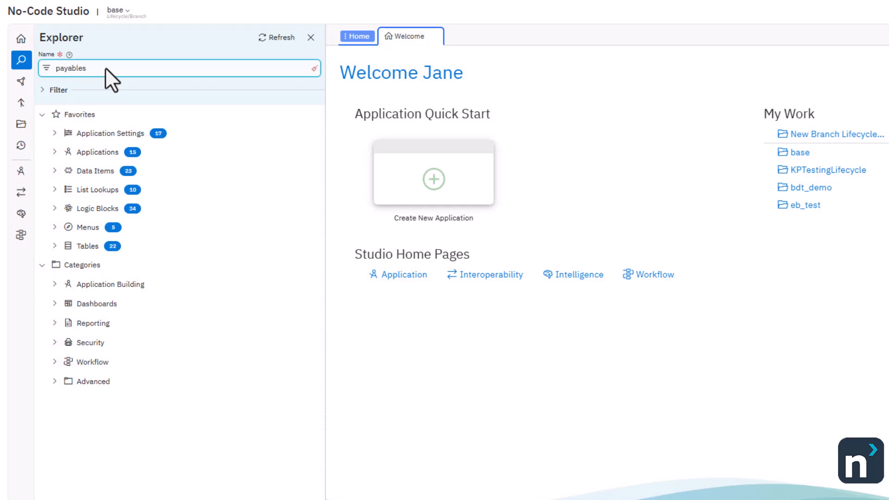
pyautogui.click(43, 88)
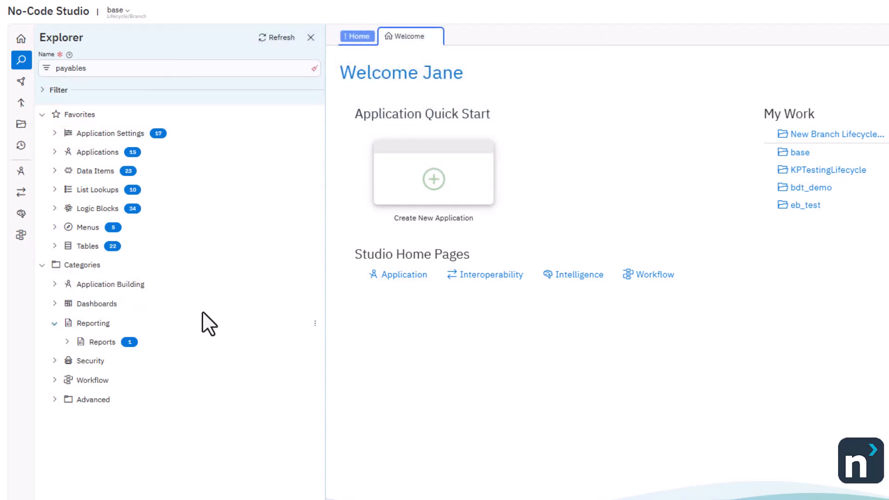
# Add the Reports object type to the Explorer favorites and remove it again.
pyautogui.moveTo(273, 339)
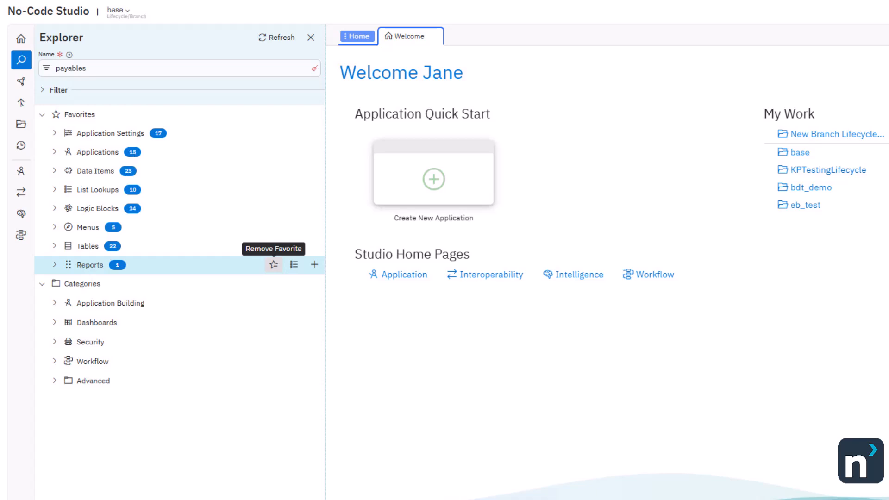
pyautogui.click(274, 265)
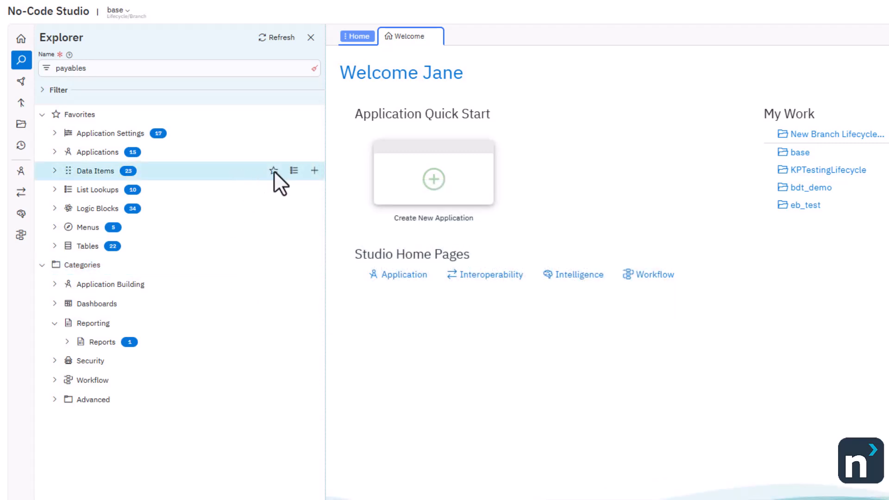
# Open the list of payables data items and start a new data item named nsDemo.
pyautogui.click(294, 170)
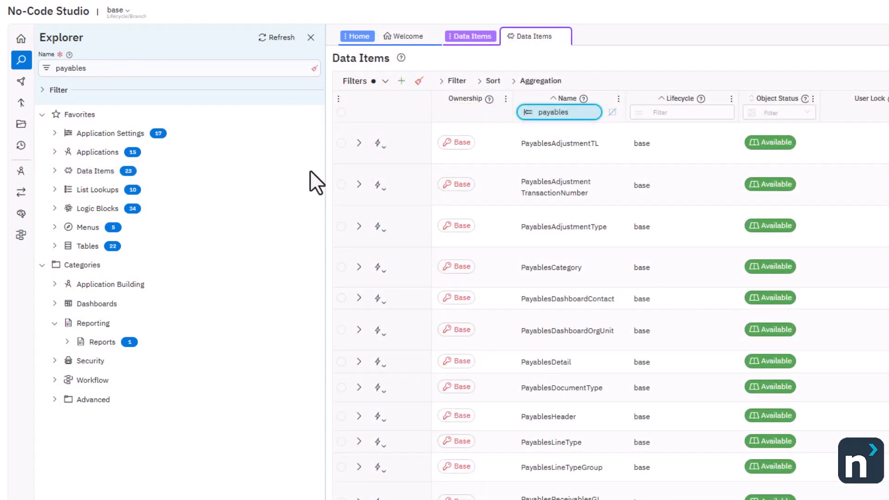
pyautogui.click(314, 171)
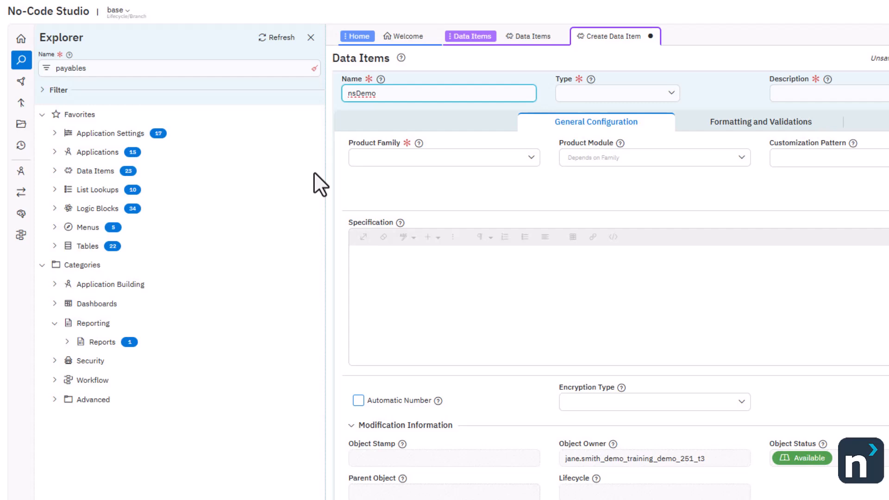
# Find the PayablesAdjustments application in the Explorer and open it.
pyautogui.click(54, 151)
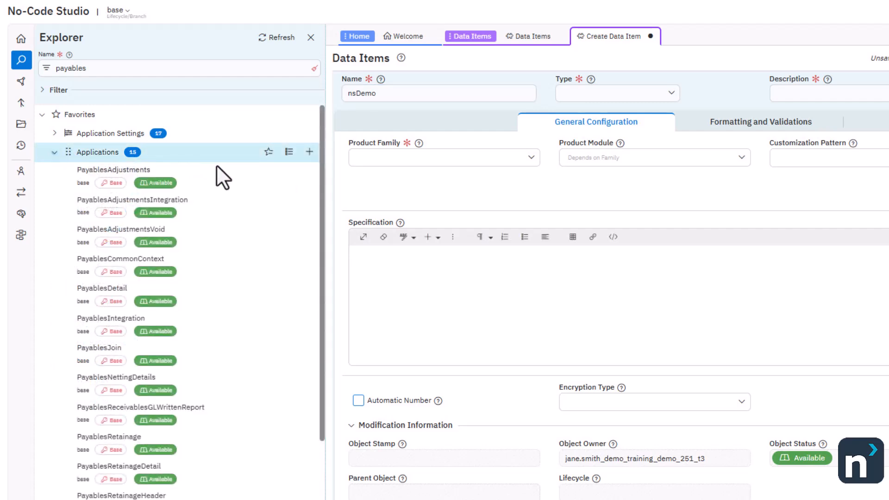
pyautogui.click(306, 173)
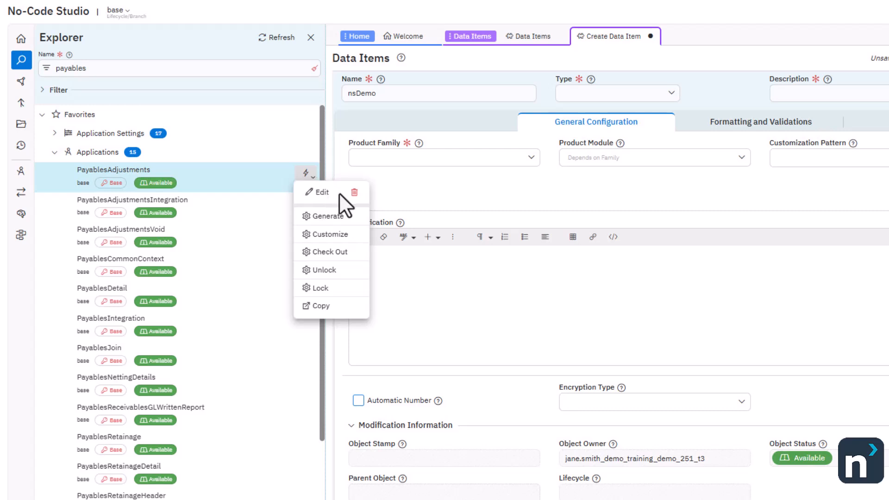
pyautogui.click(295, 188)
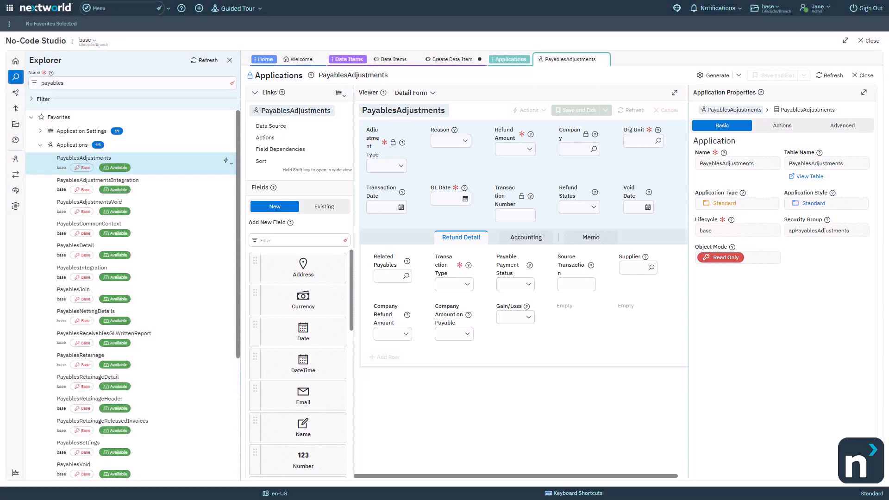
# Maximize the studio workspace and restore it to its normal size.
pyautogui.click(845, 40)
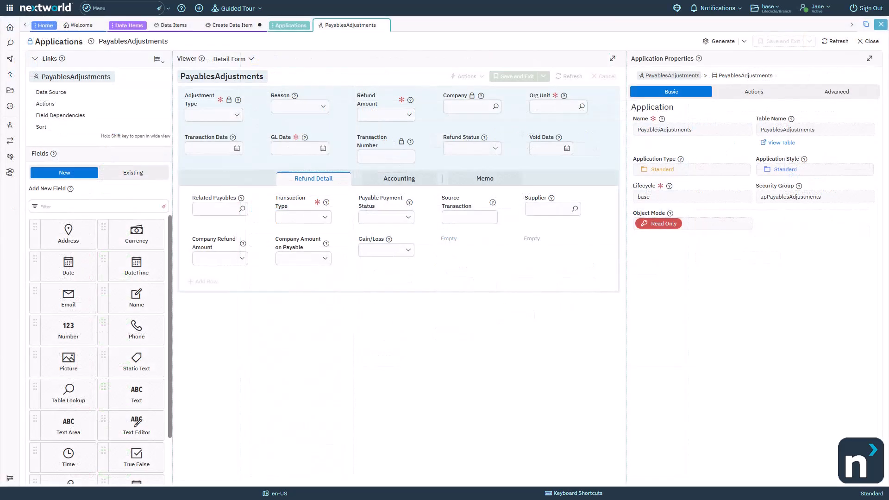
pyautogui.click(866, 25)
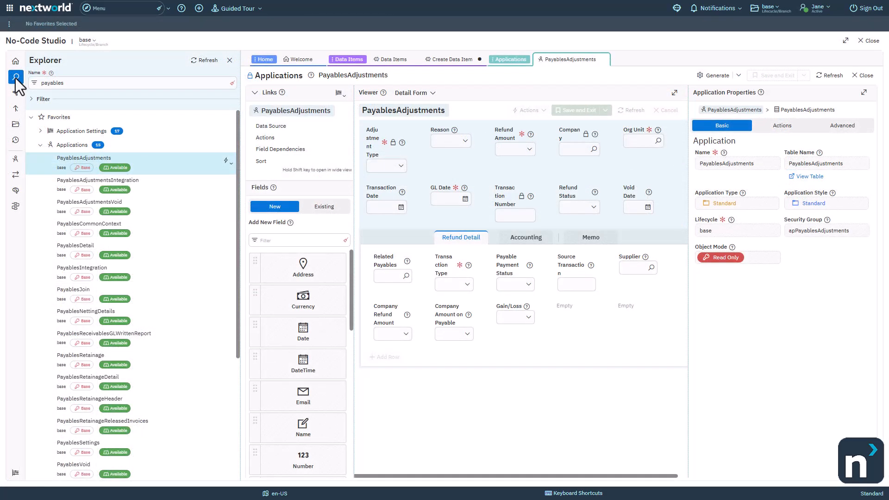
# Look up where the Company data item is used and which objects it uses.
pyautogui.click(16, 77)
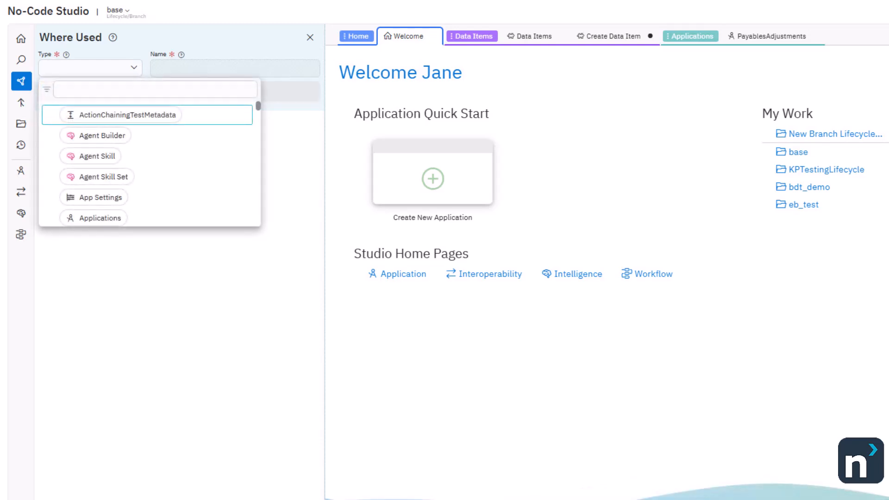
pyautogui.write('data')
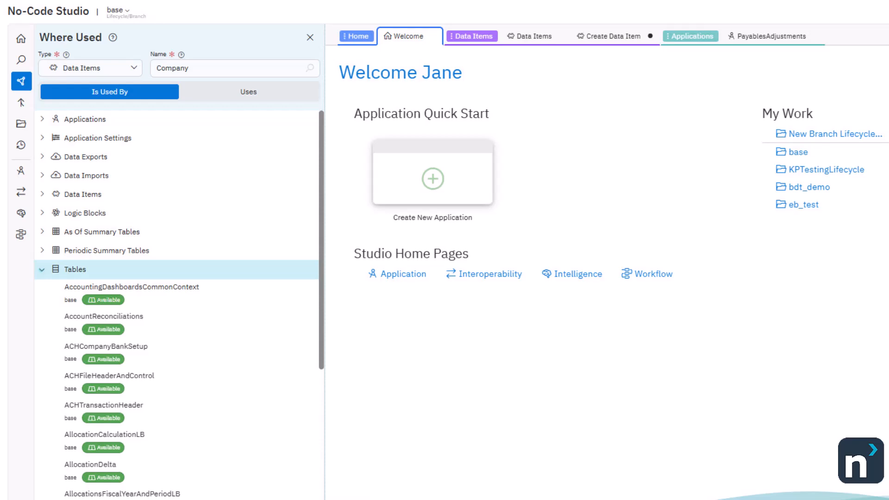
pyautogui.click(248, 91)
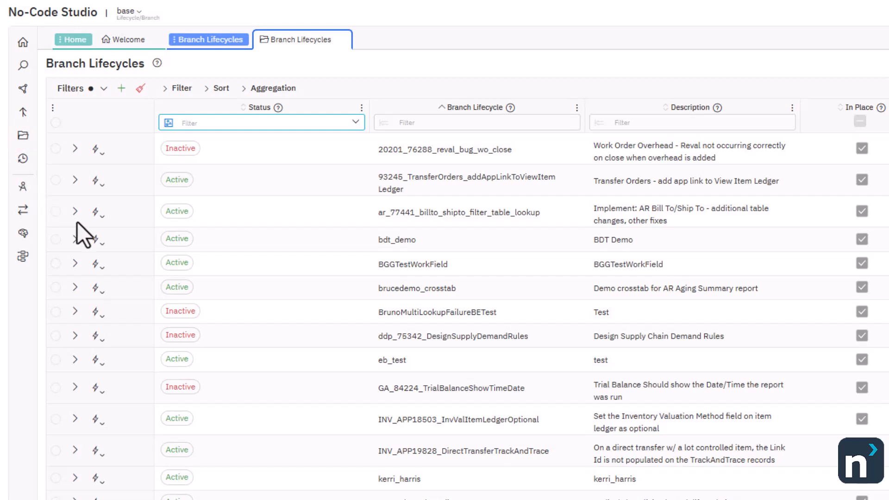
# View the available actions for the bdt_demo branch lifecycle and open the list of merge requests.
pyautogui.click(101, 243)
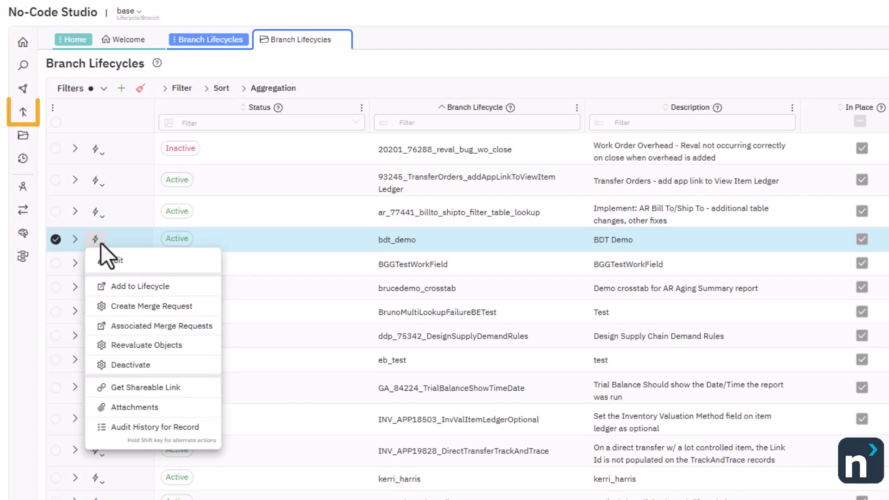
pyautogui.click(23, 112)
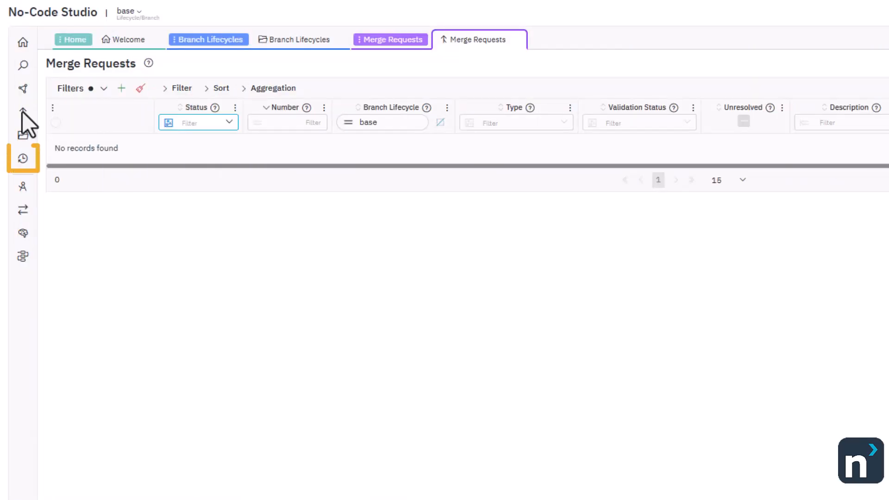
# Reopen the nsDemo data item from the list of unsaved work.
pyautogui.click(23, 158)
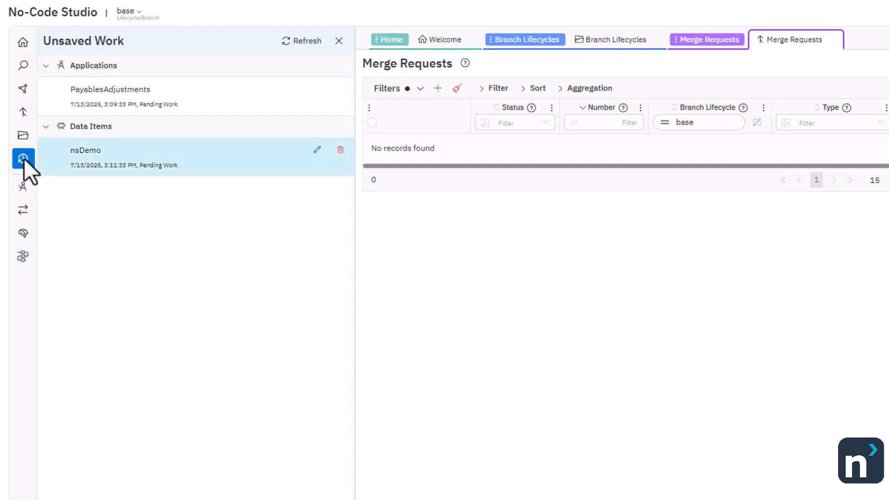
pyautogui.click(318, 149)
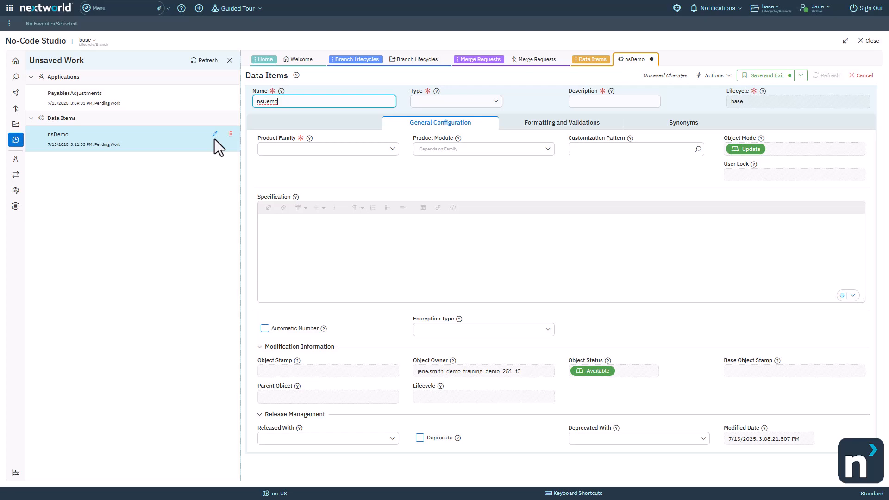
# Return to the Welcome page and check the lifecycle selector and the studio settings.
pyautogui.click(298, 59)
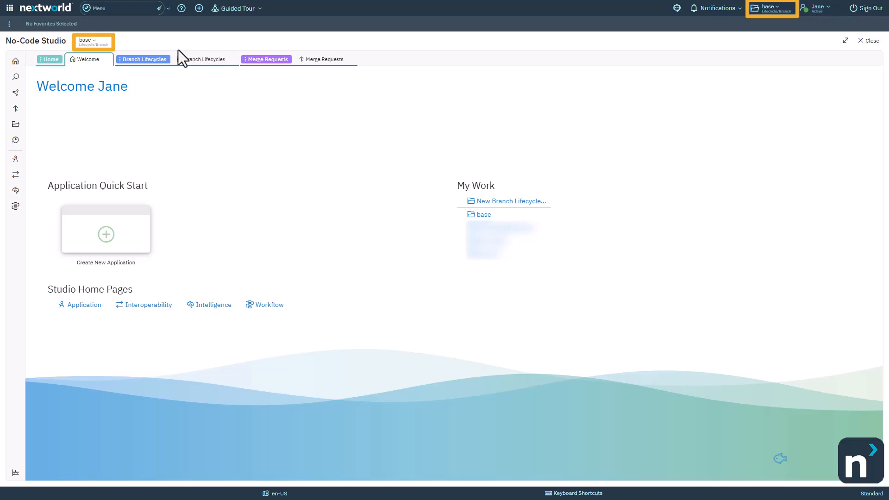
pyautogui.click(95, 46)
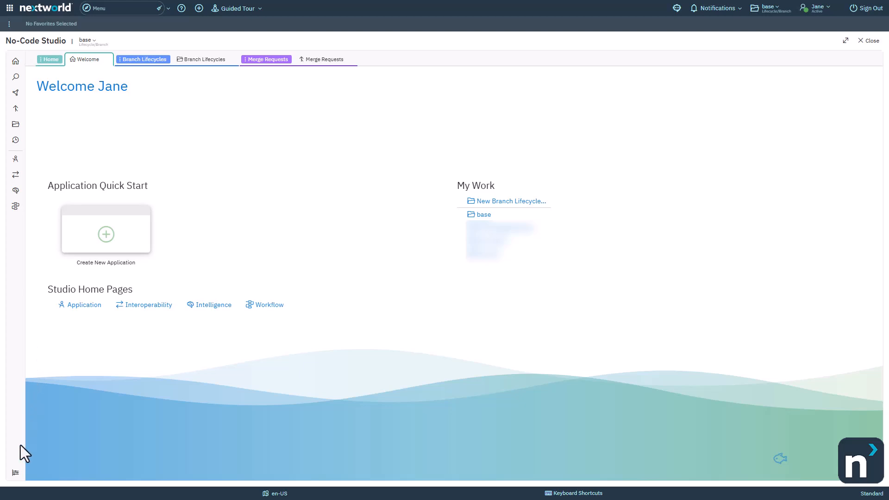
pyautogui.click(15, 472)
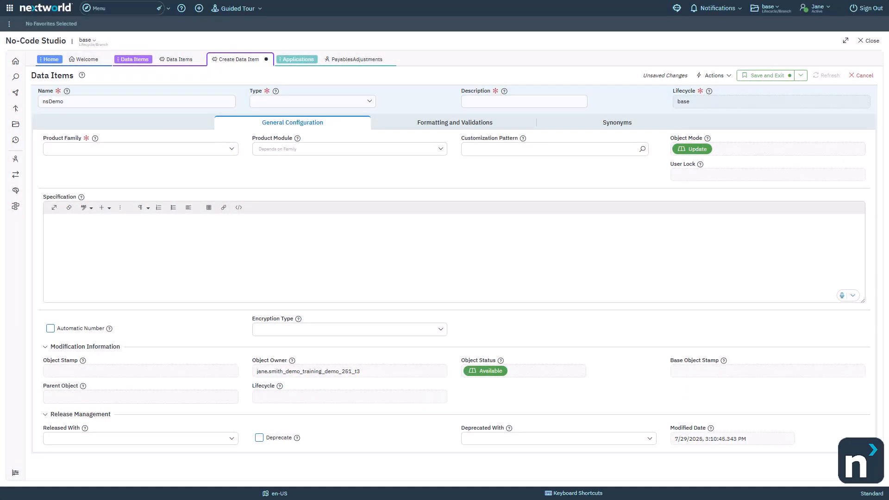
# Turn off grouping of tabs by object type for the Data Items tab group.
pyautogui.click(117, 59)
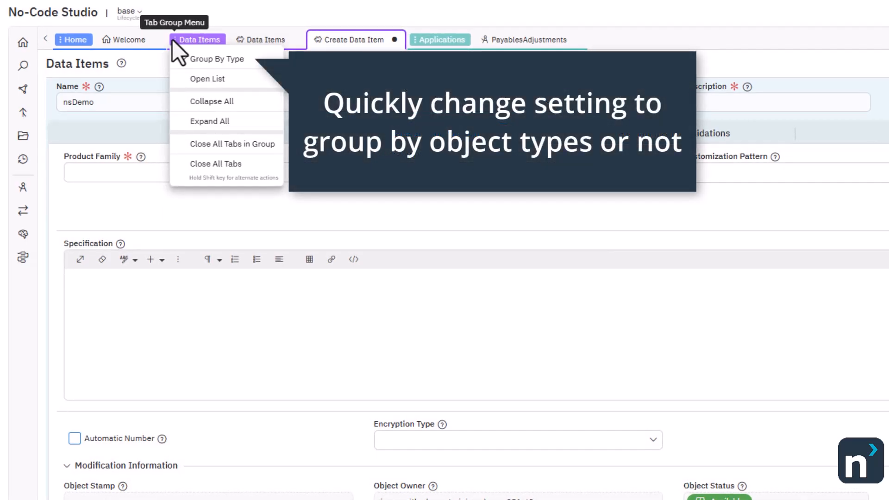
pyautogui.click(218, 62)
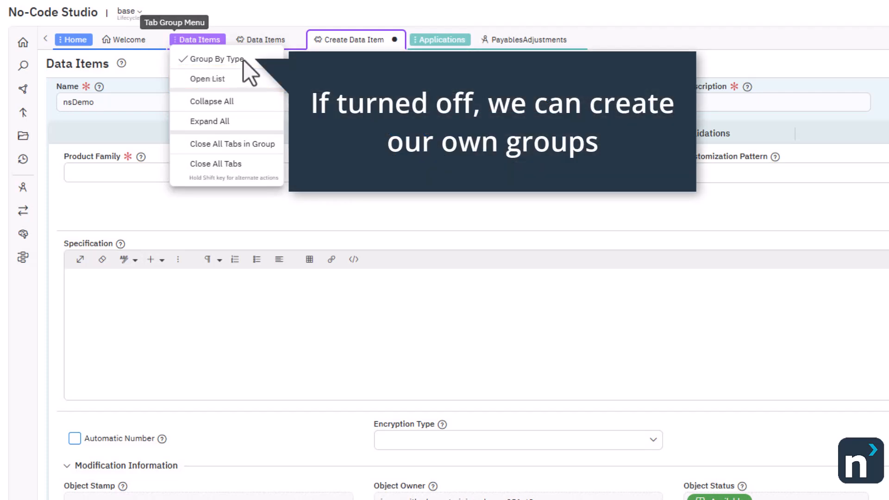
pyautogui.click(243, 60)
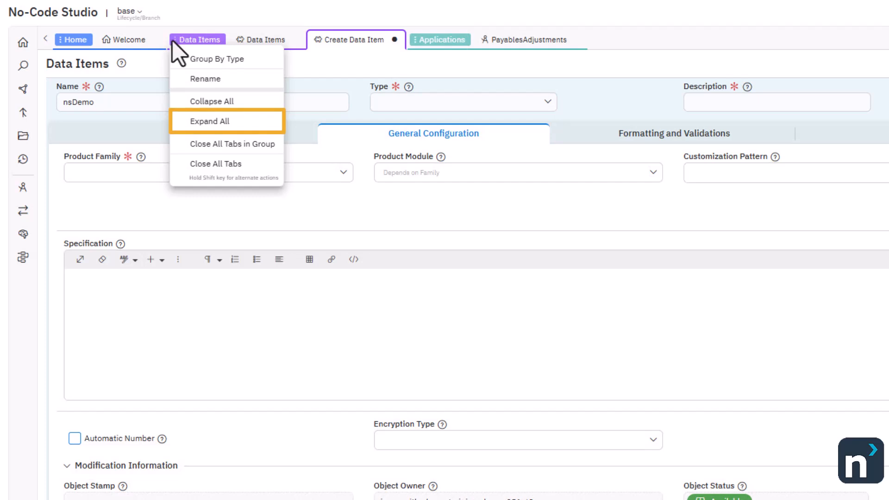
# Force-close all tabs, starting from the unsaved Create Data Item tab.
pyautogui.rightClick(314, 41)
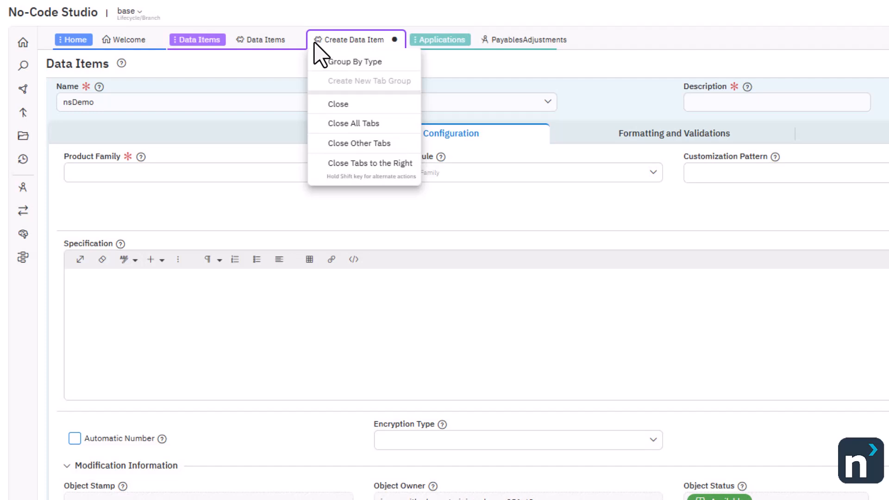
pyautogui.click(354, 123)
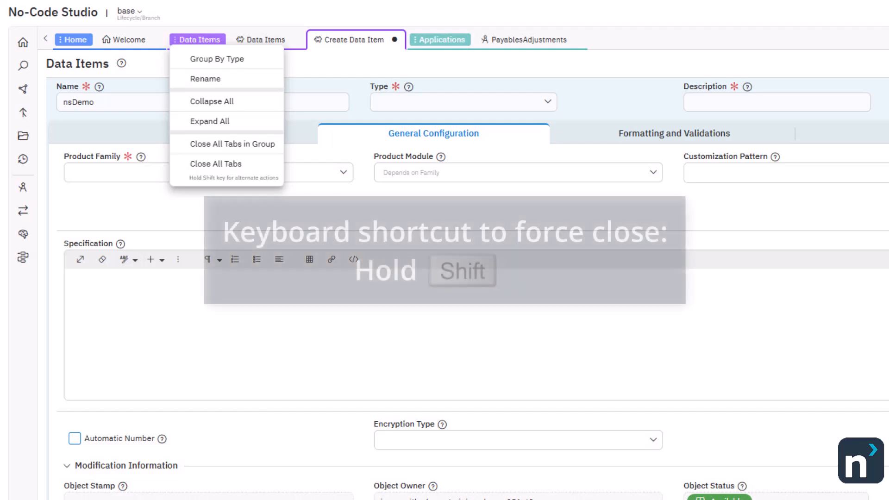
pyautogui.press('shift')
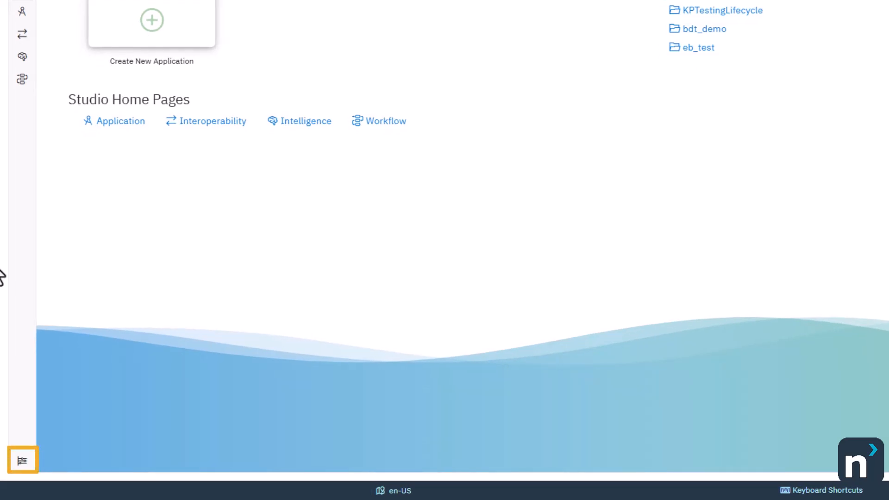
# Enable tab grouping by type in the studio settings and force-close all open tabs from there.
pyautogui.click(23, 458)
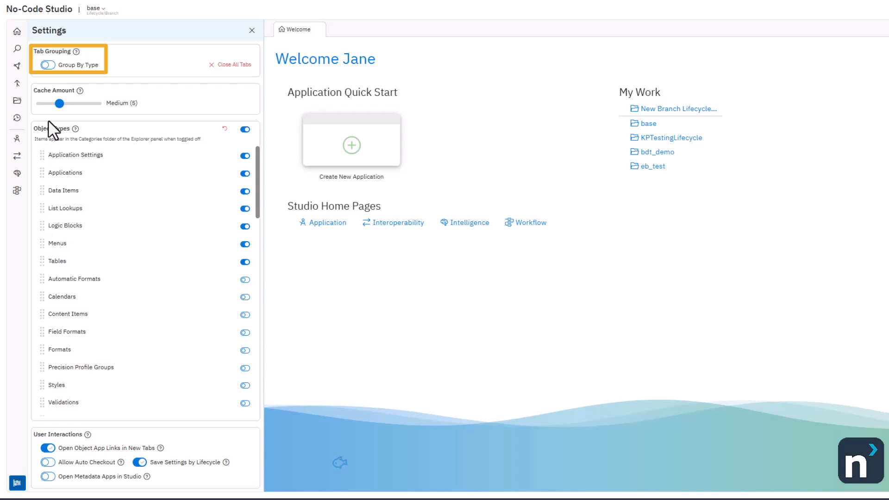
pyautogui.click(52, 65)
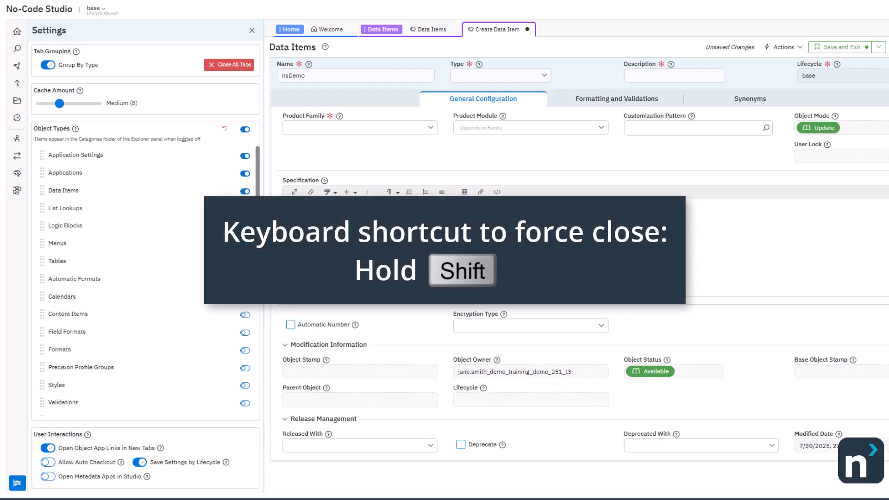
pyautogui.press('shift')
pyautogui.keyDown('shift'); pyautogui.click(228, 65); pyautogui.keyUp('shift')
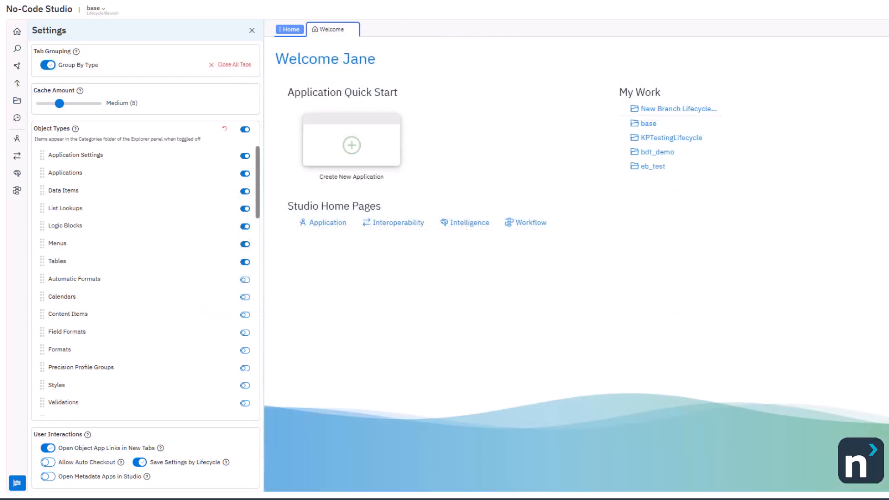